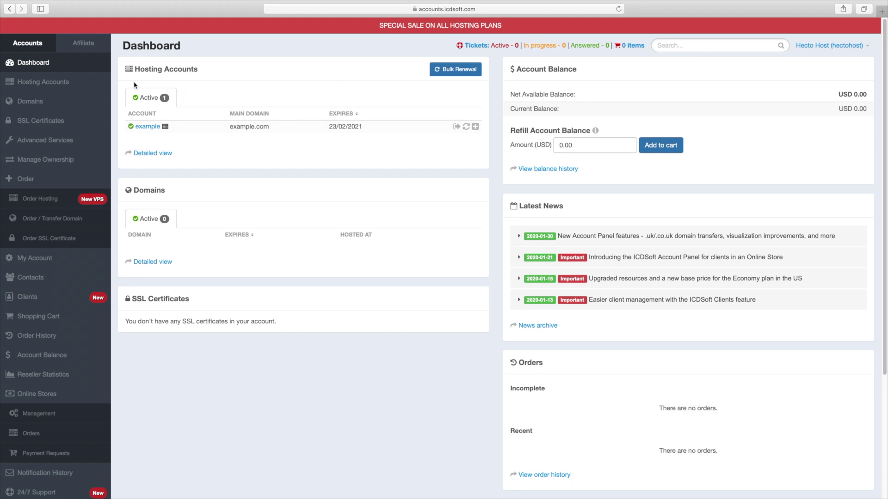
From Hosting Accounts, open Manage Server for the example SmartVPS Pro account.
click(59, 88)
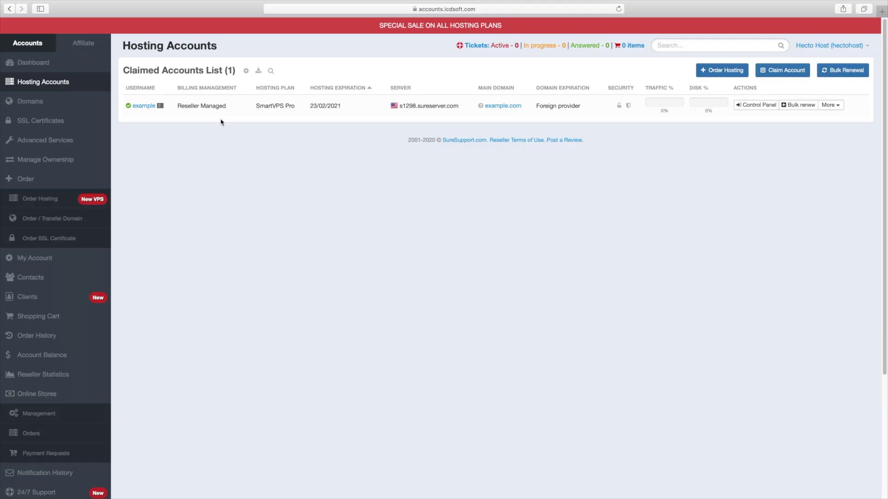
triple_click(279, 107)
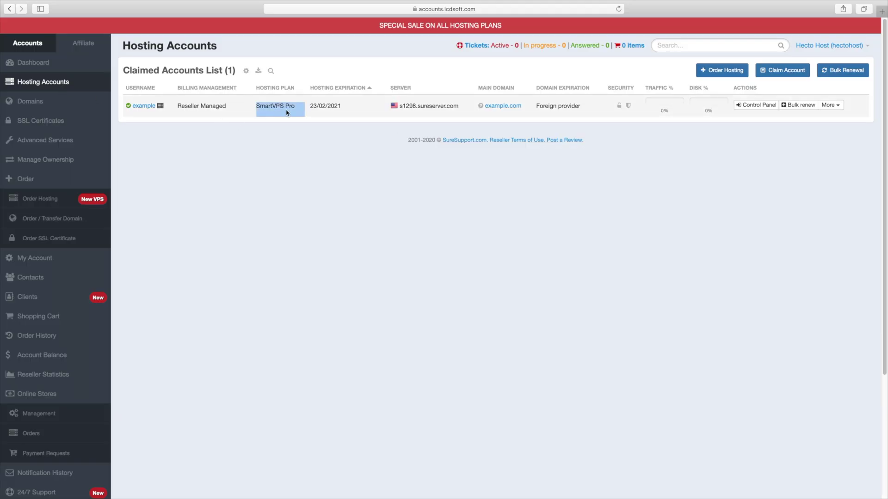
click(493, 114)
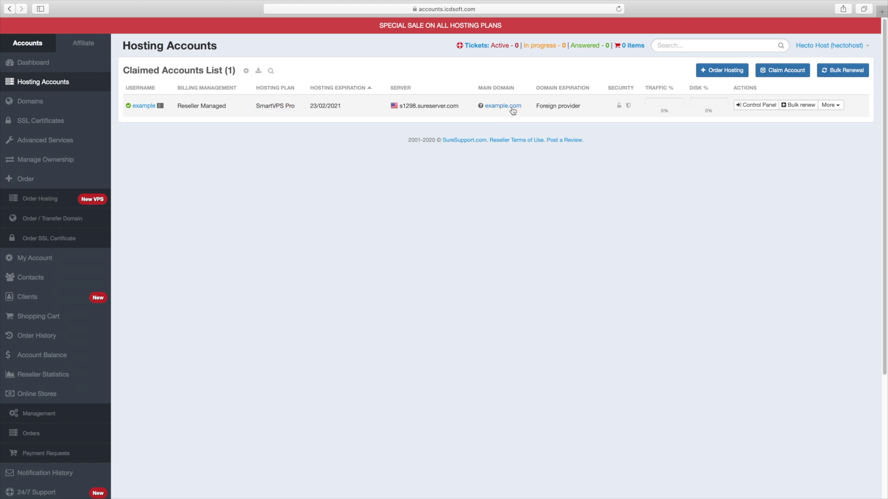
click(161, 106)
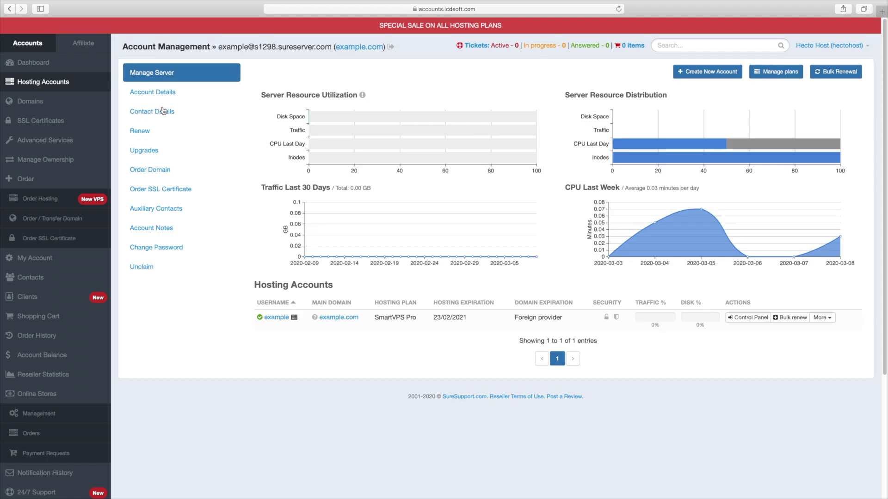
triple_click(289, 96)
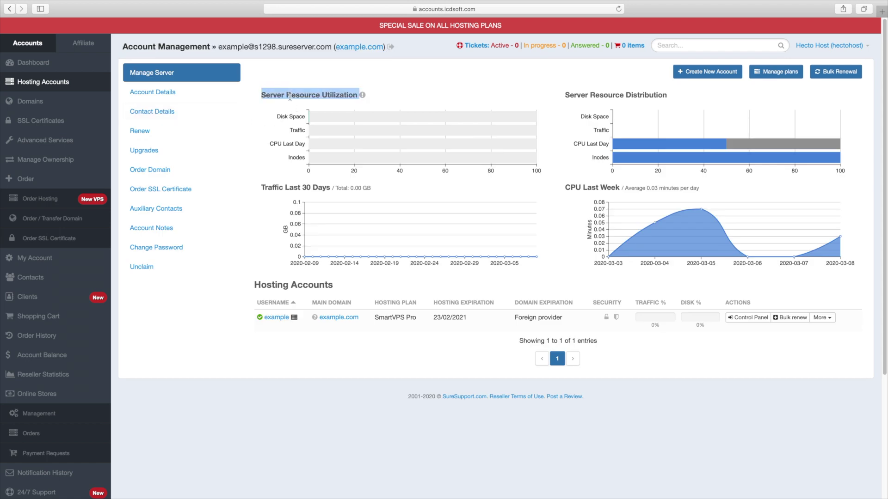
click(290, 96)
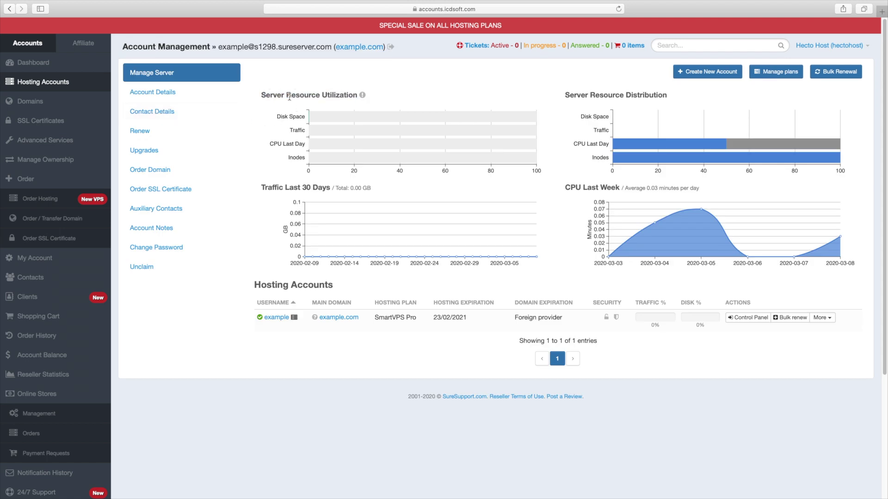
mouse_move(318, 115)
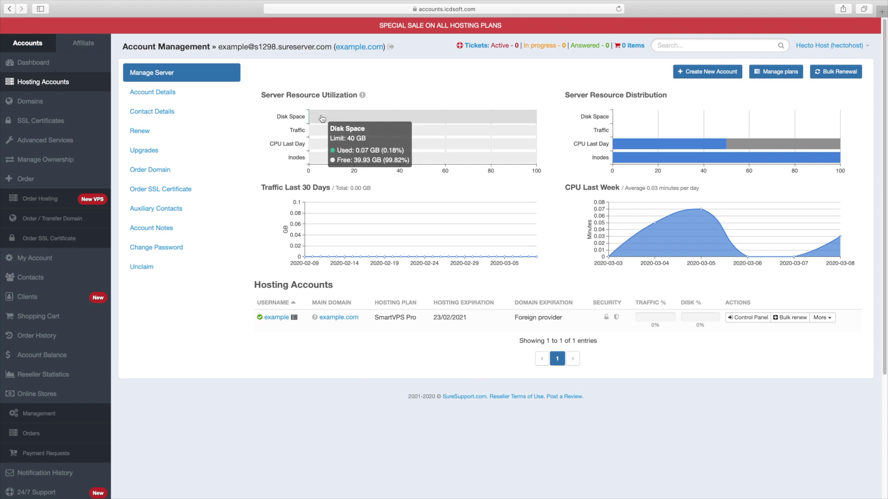
mouse_move(318, 135)
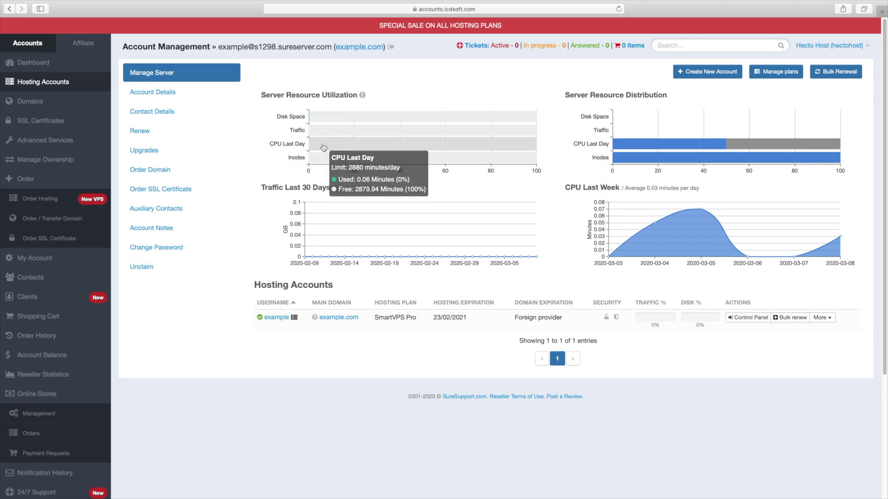
triple_click(631, 97)
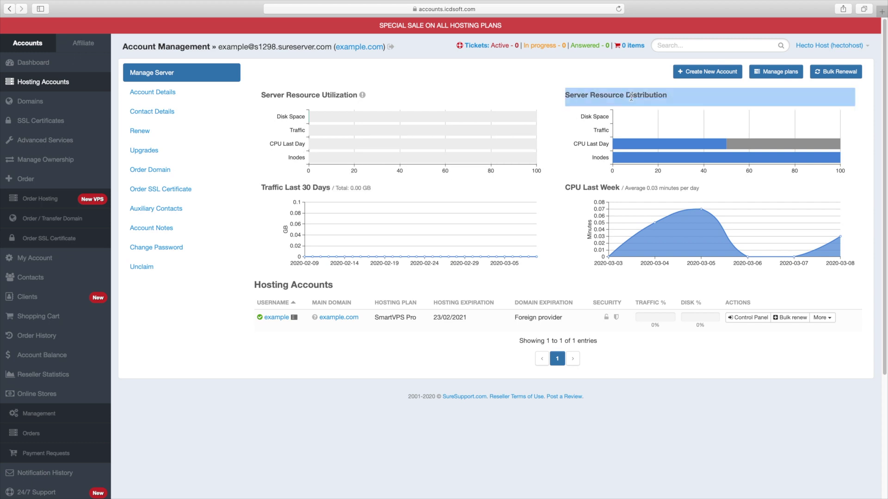
click(632, 97)
mouse_move(627, 146)
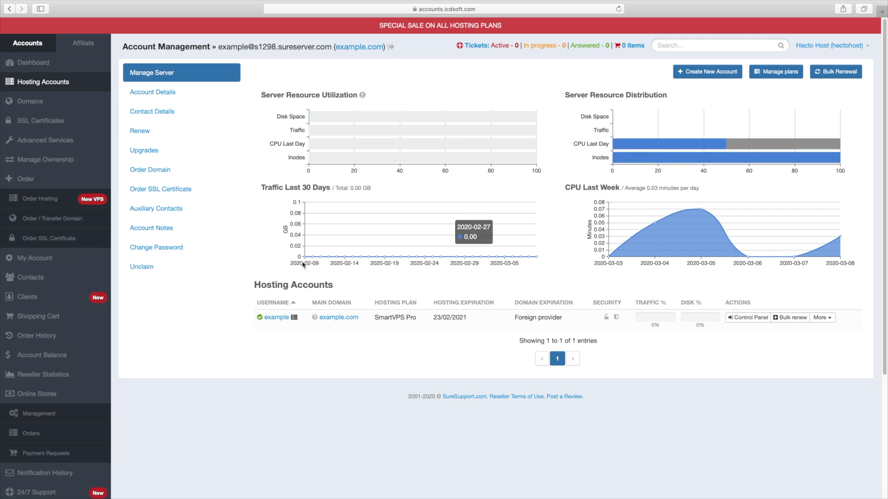
triple_click(283, 286)
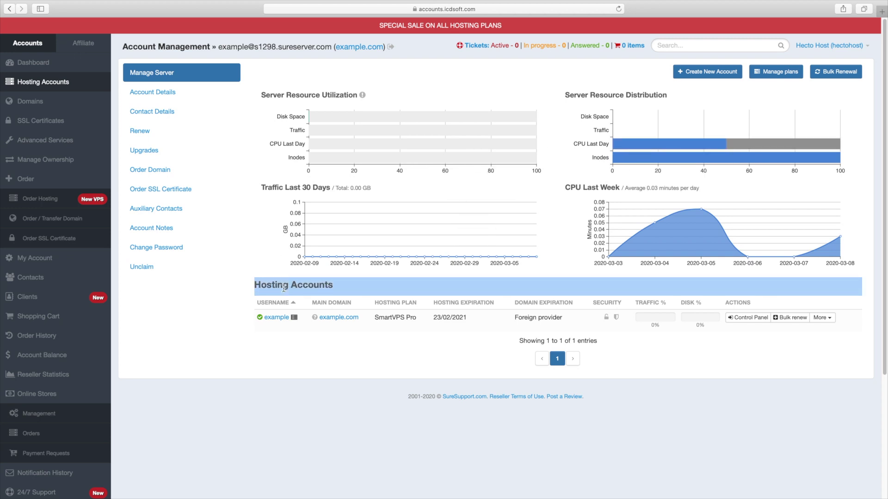
click(284, 288)
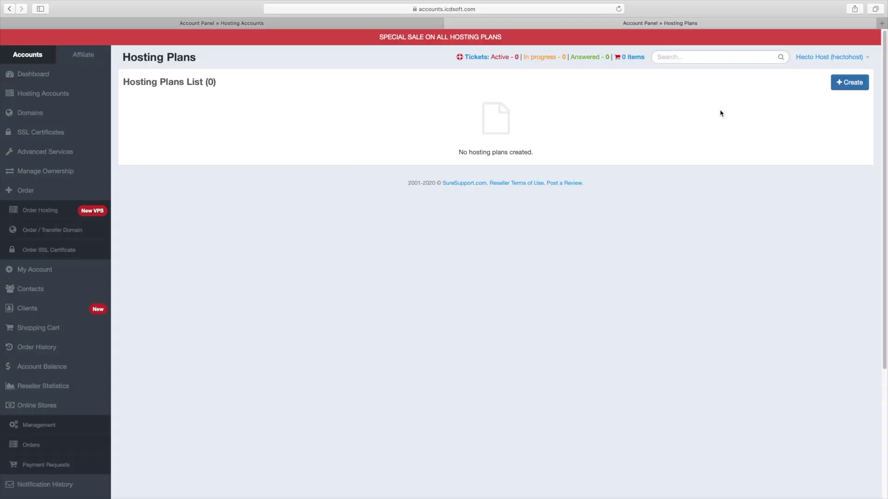
Create a new plan named 'Plan A' with 5000 MB disk space and 500 GB traffic.
click(842, 90)
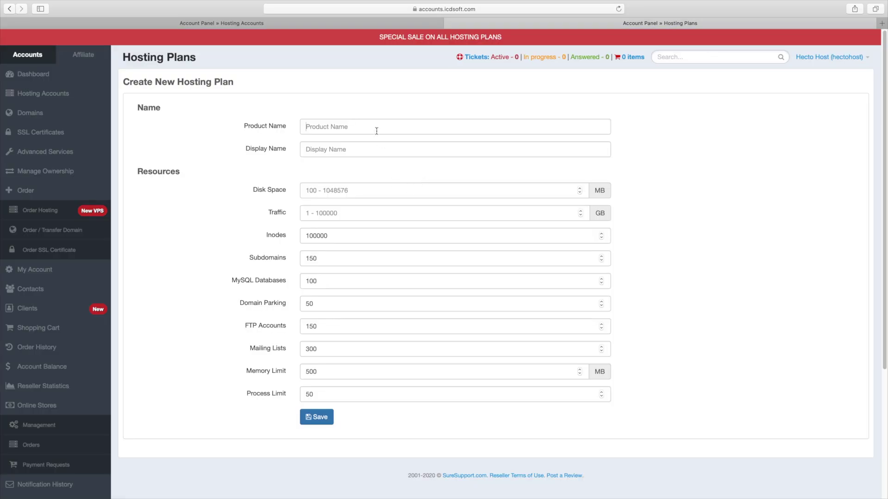
click(377, 131)
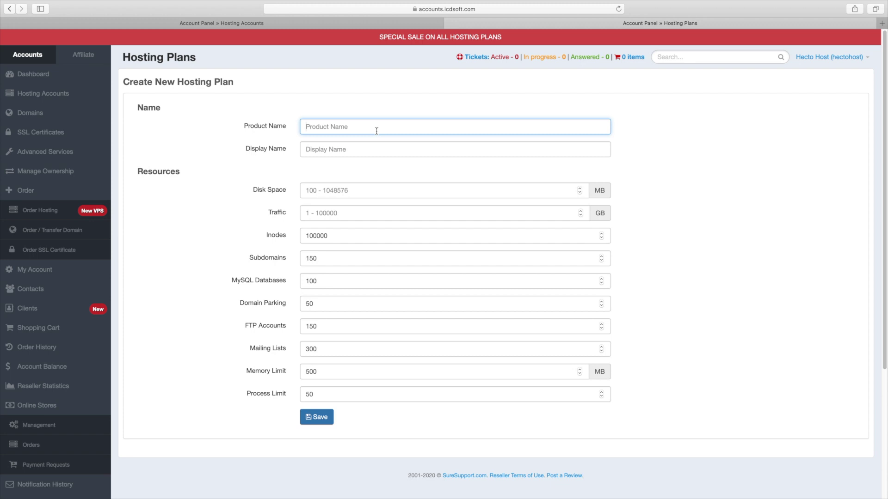
text(Plan A)
key(Tab)
text(Plan A)
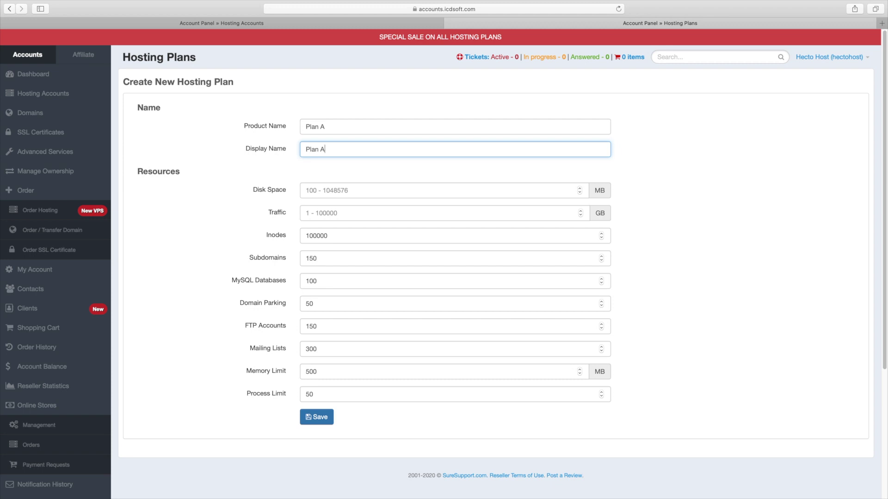
key(Tab)
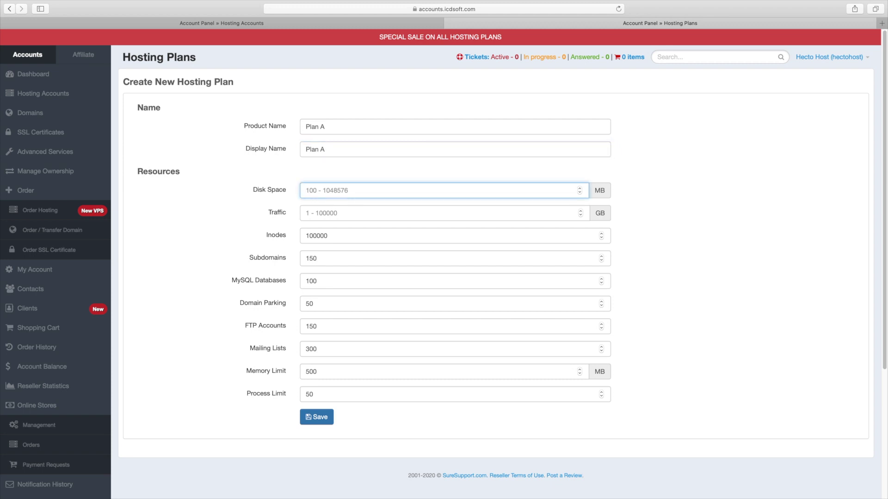
text(50)
key(Tab)
text(500)
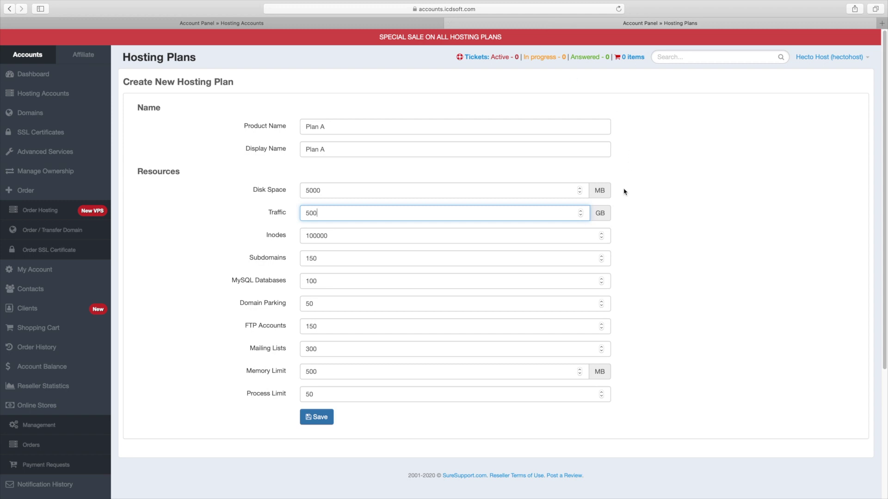
Verify Plan A's 5000 MB disk and 500 GB traffic limits, then save the plan.
click(602, 215)
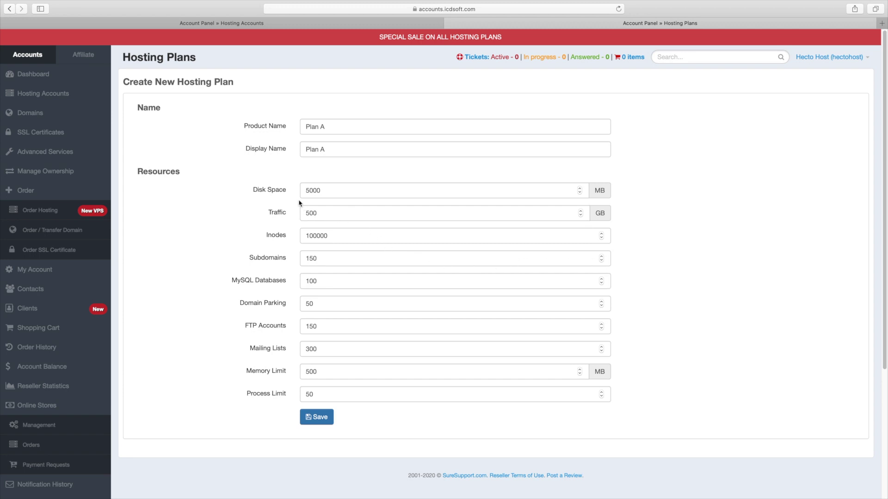
double_click(276, 191)
click(276, 191)
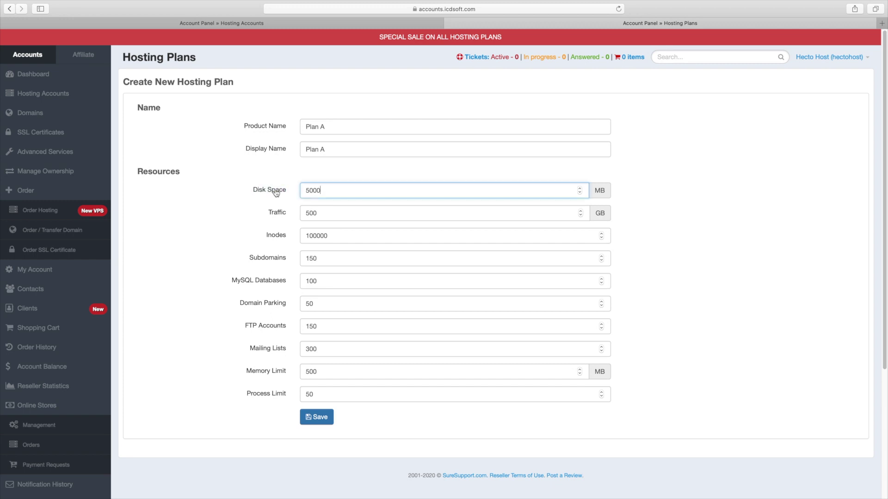
double_click(328, 193)
double_click(324, 213)
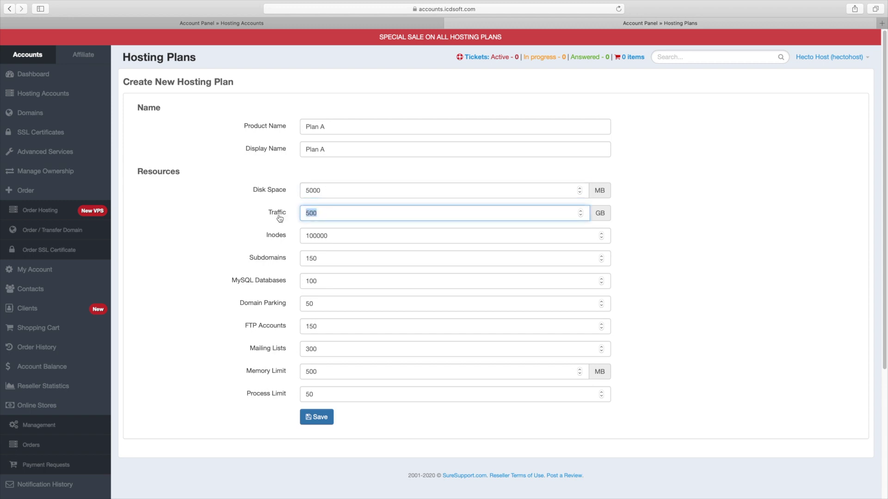
text(500)
click(312, 420)
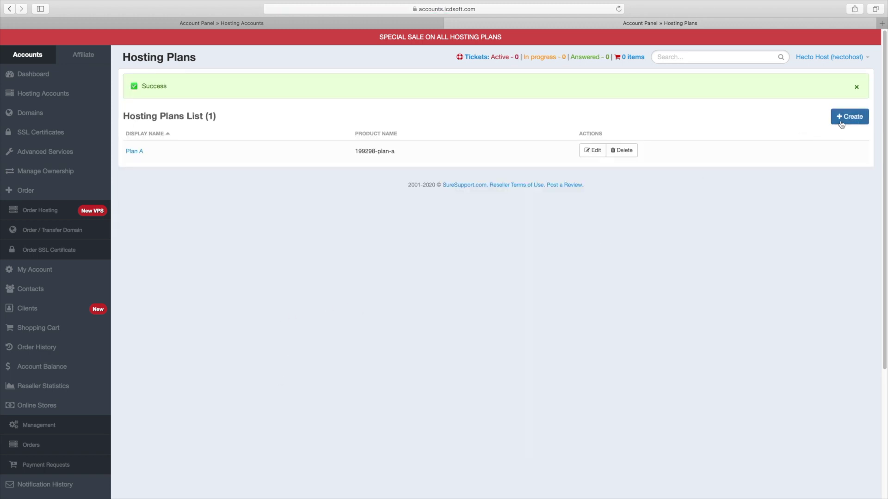
Create and save 'Plan B' with 10000 MB disk space and 1000 GB traffic.
click(841, 123)
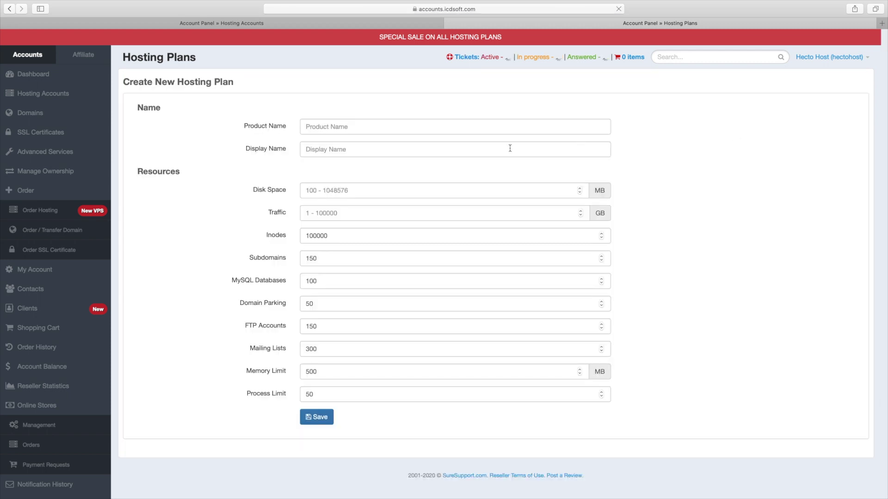
click(434, 130)
text(Pla)
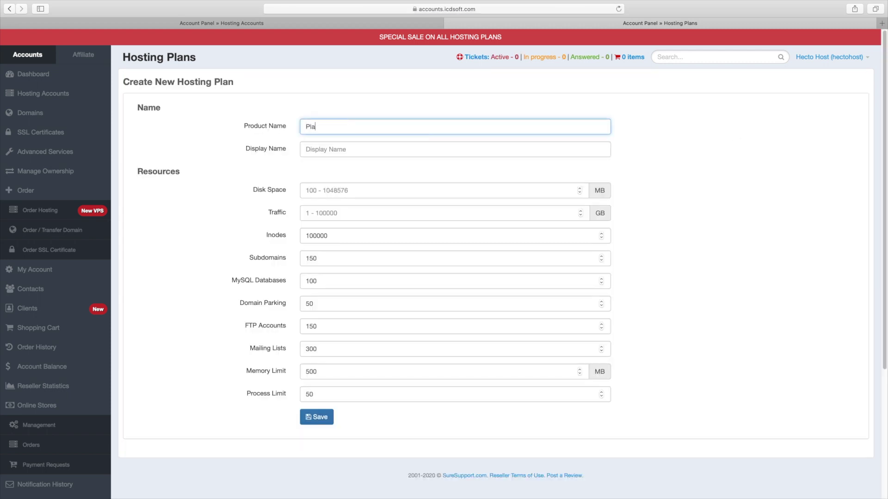
text(n B)
key(Tab)
text(Pla)
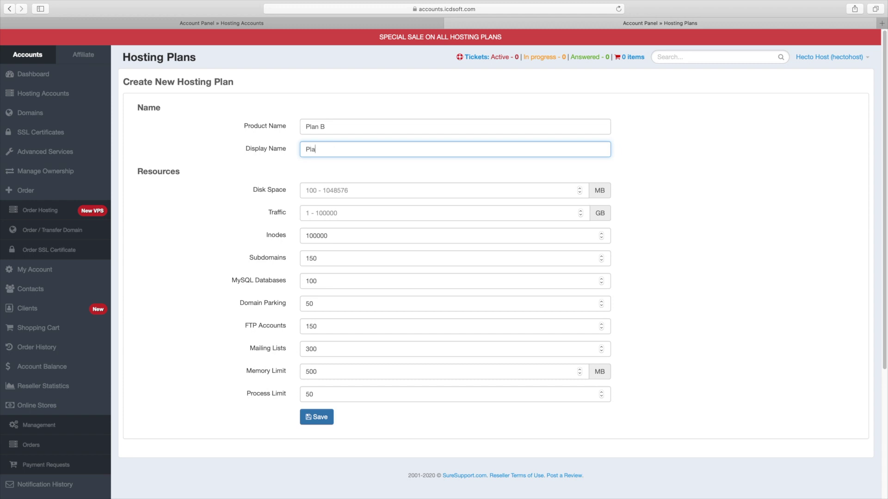
text(n B)
key(Tab)
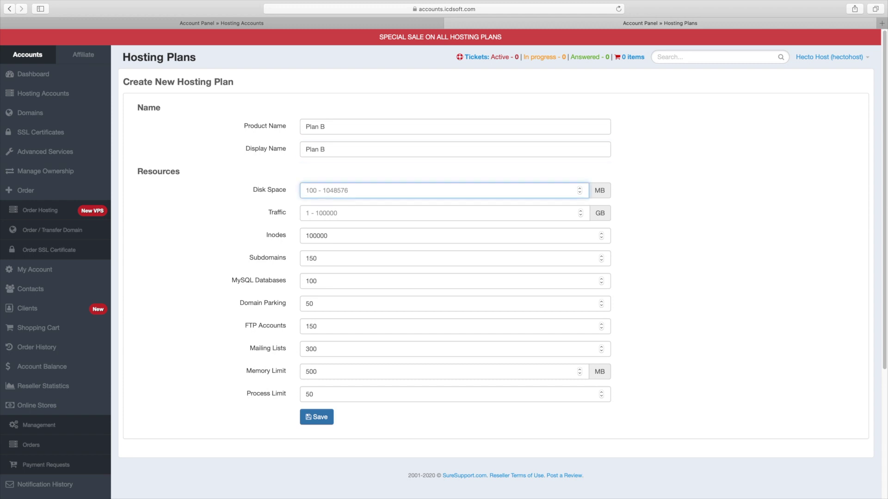
text(10000)
key(Tab)
text(100)
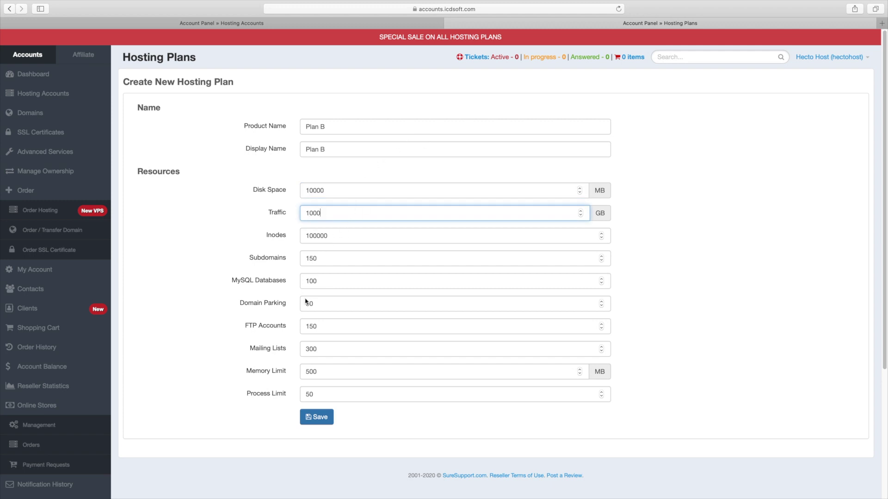
click(314, 417)
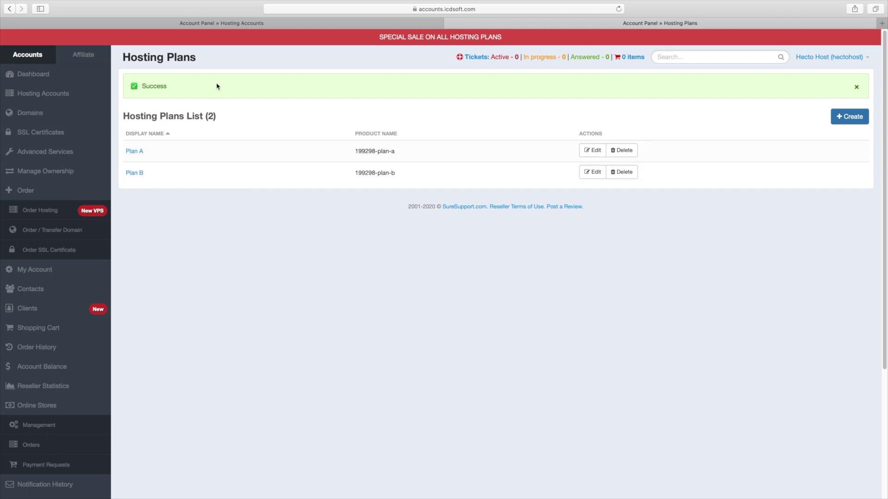
click(226, 27)
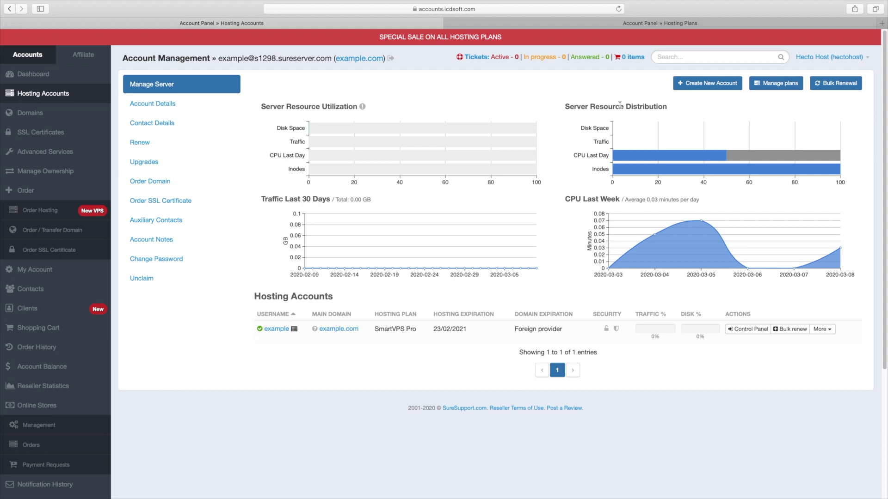
Create hosting account site1 for site1.com on Plan A with a generated password.
click(683, 88)
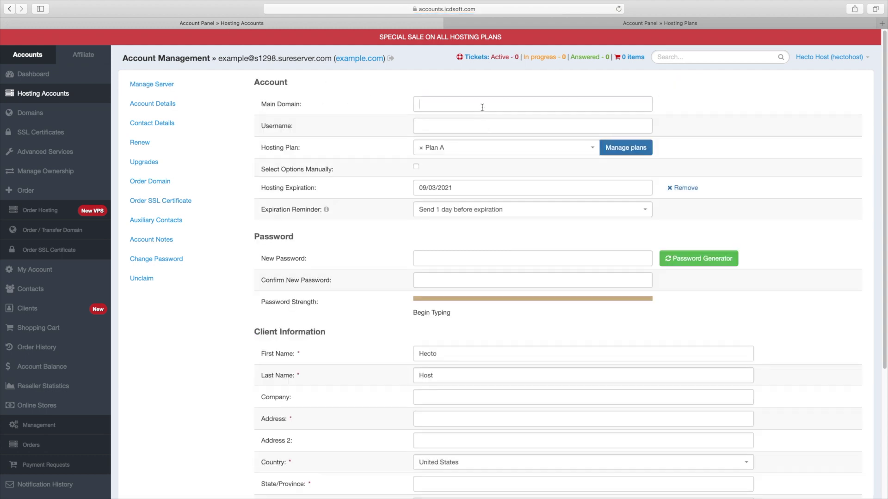
click(480, 106)
text(site1.)
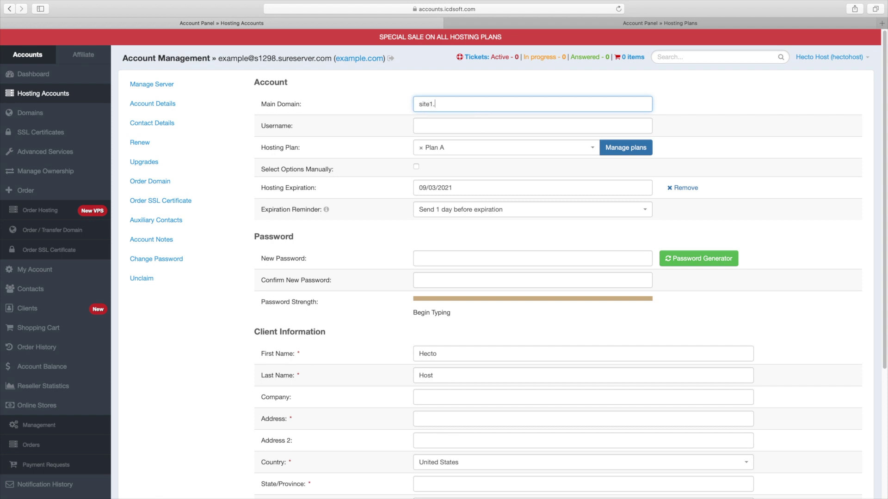
text(com)
key(Tab)
key(Tab)
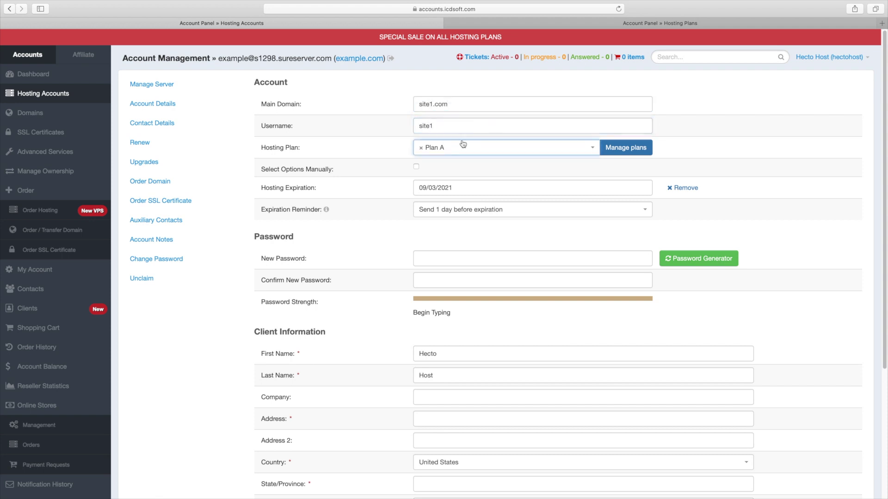
click(696, 265)
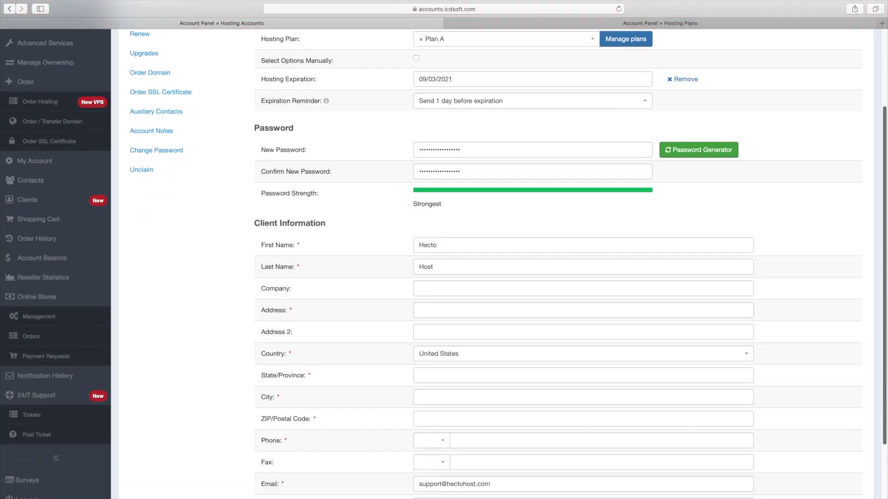
scroll(499, 277, down, 3)
click(843, 462)
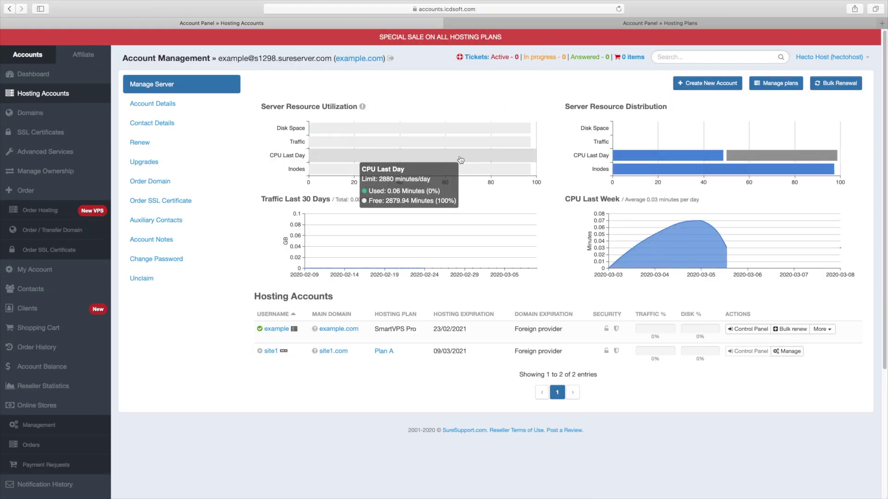
Start a new account for site2.com with username site2 on Plan B.
click(701, 85)
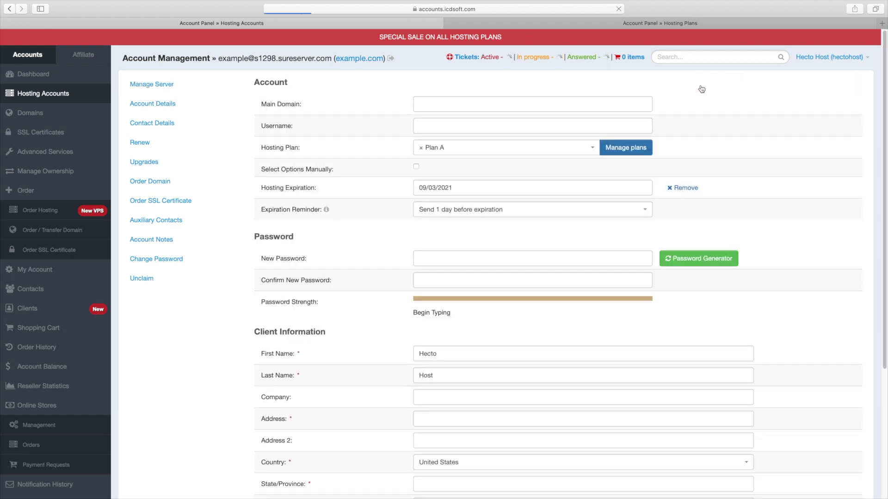
click(504, 106)
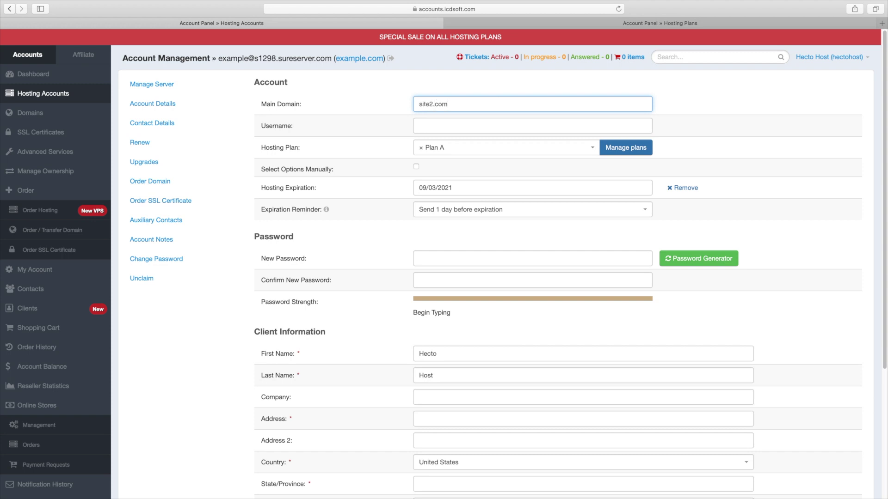
key(Tab)
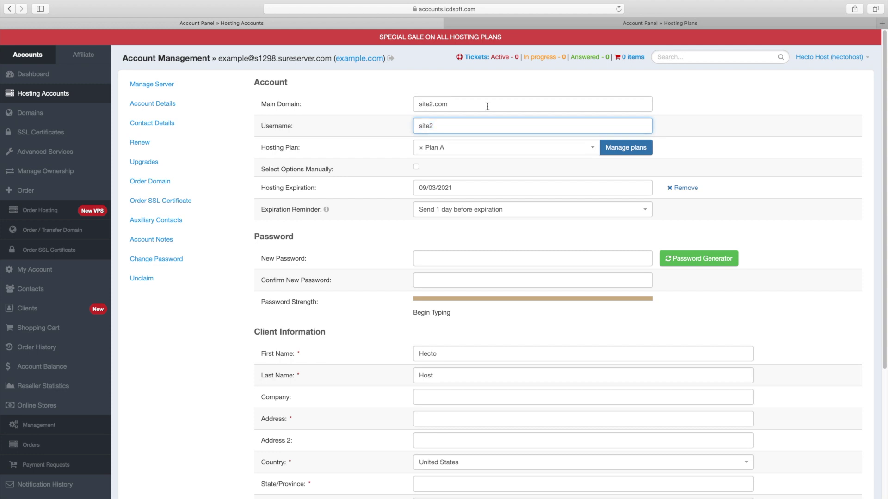
key(Tab)
click(465, 148)
click(449, 175)
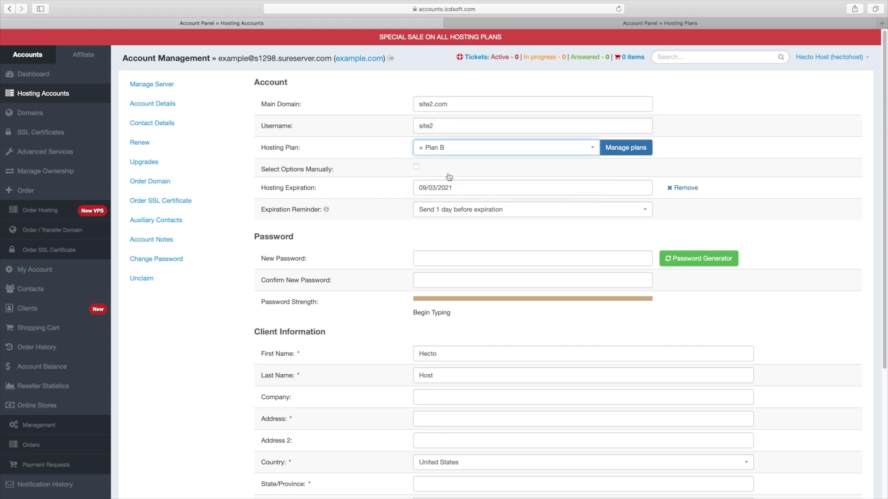
Apply a generated password, create the site2.com account, and mark the welcome email's control panel details.
scroll(449, 177, down, 2)
scroll(698, 162, down, 2)
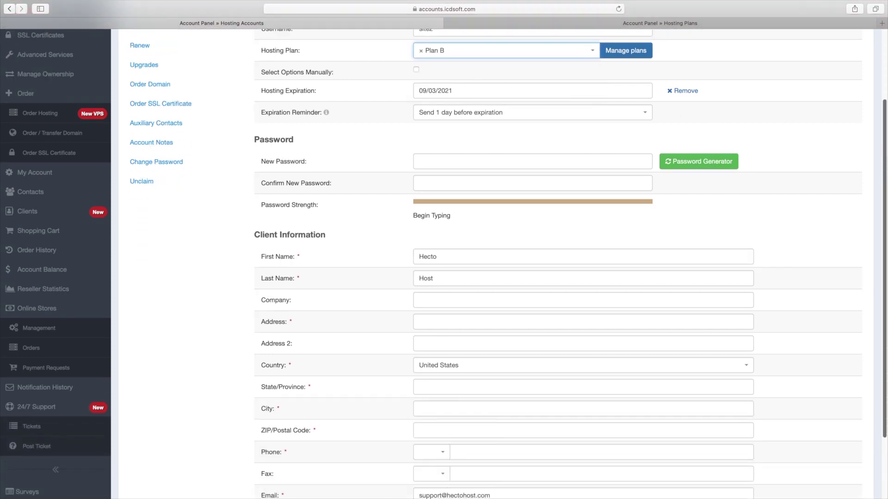
click(704, 159)
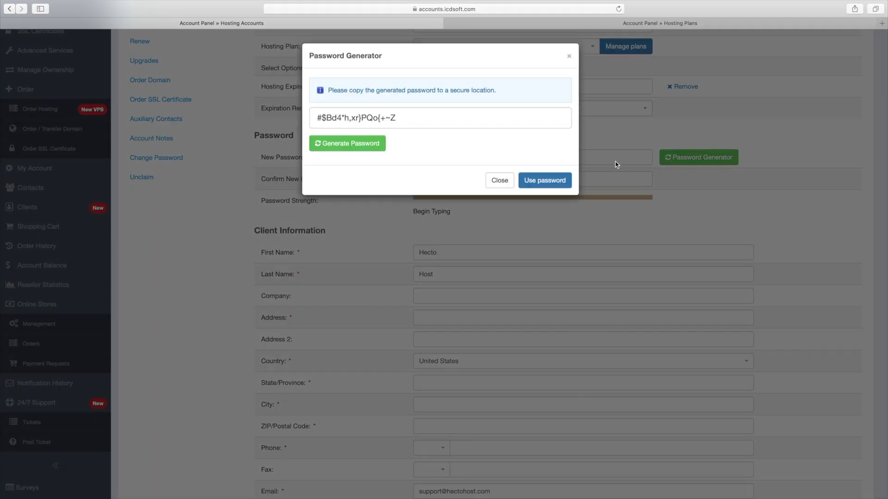
click(544, 180)
scroll(590, 192, down, 1)
scroll(589, 277, down, 3)
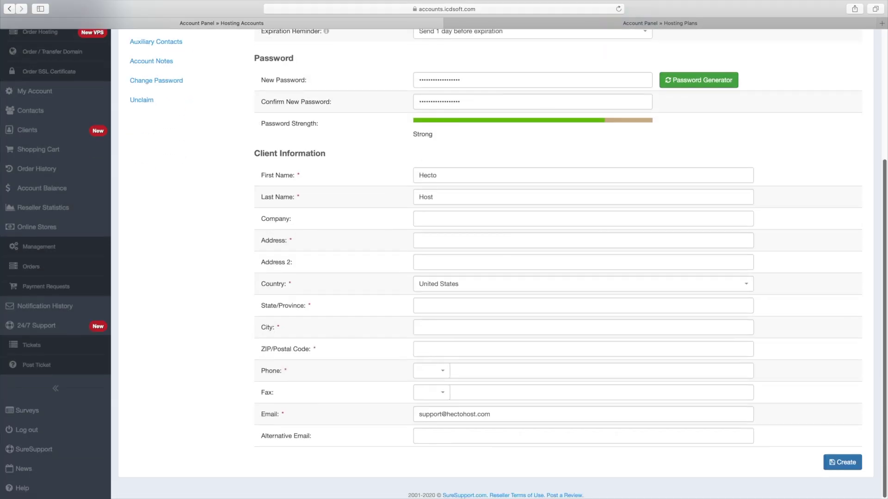
click(841, 463)
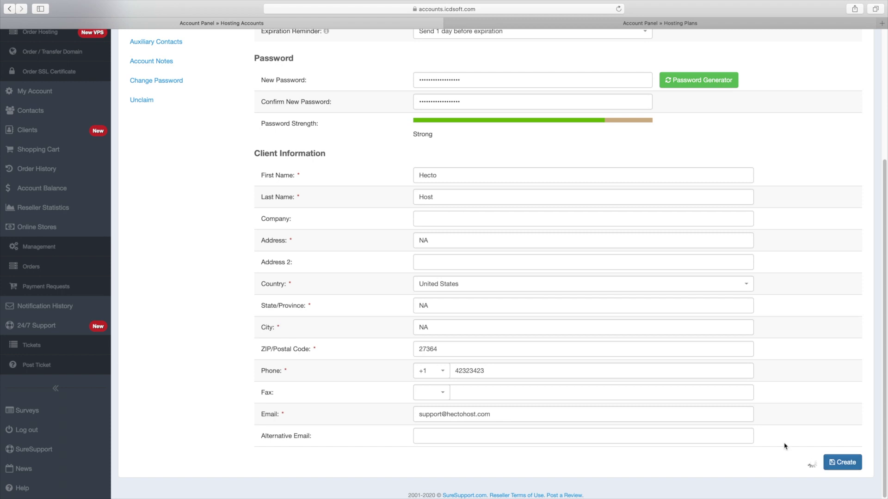
key(Escape)
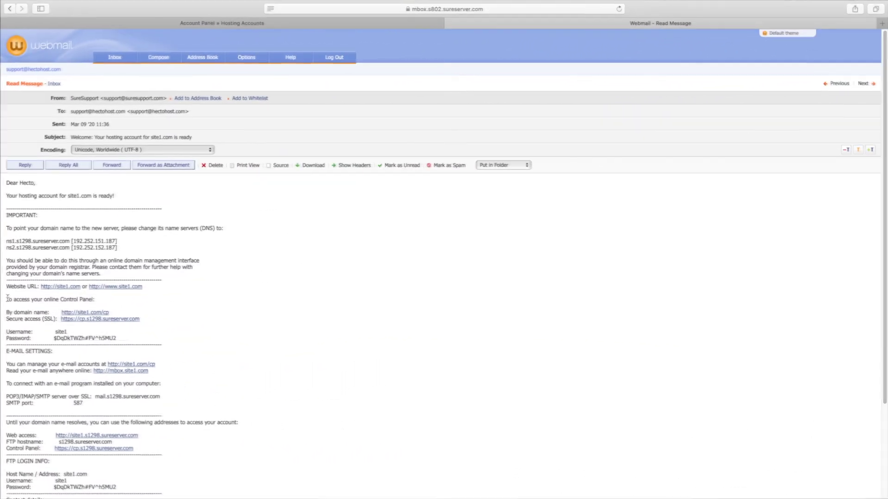
drag(5, 299, 150, 337)
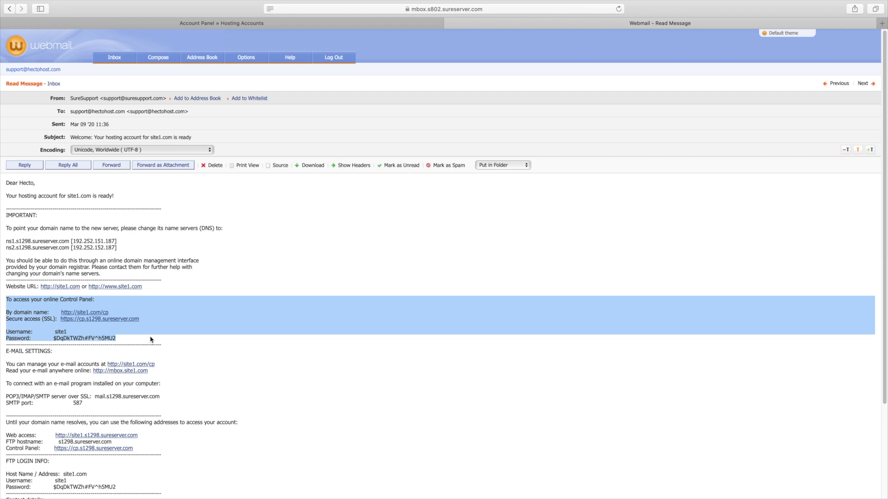
Review the site1.com welcome email's recipient, subject and control panel login lines.
click(150, 340)
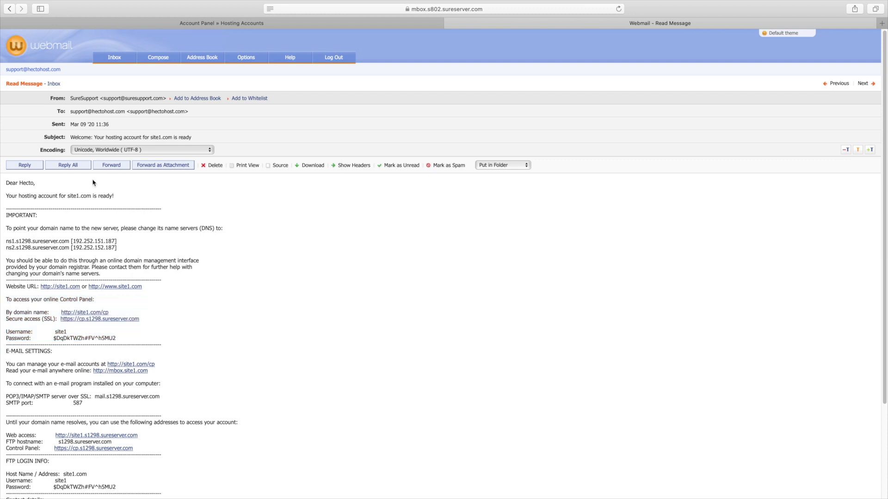
triple_click(96, 111)
triple_click(94, 137)
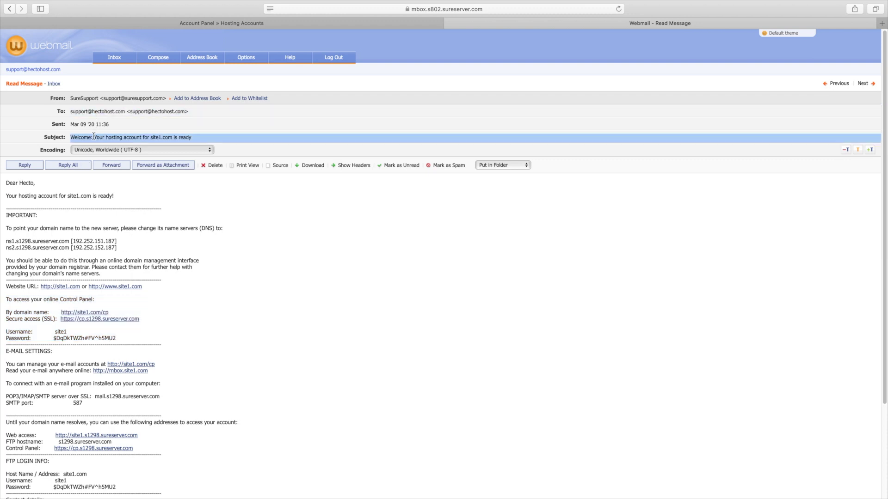
click(93, 136)
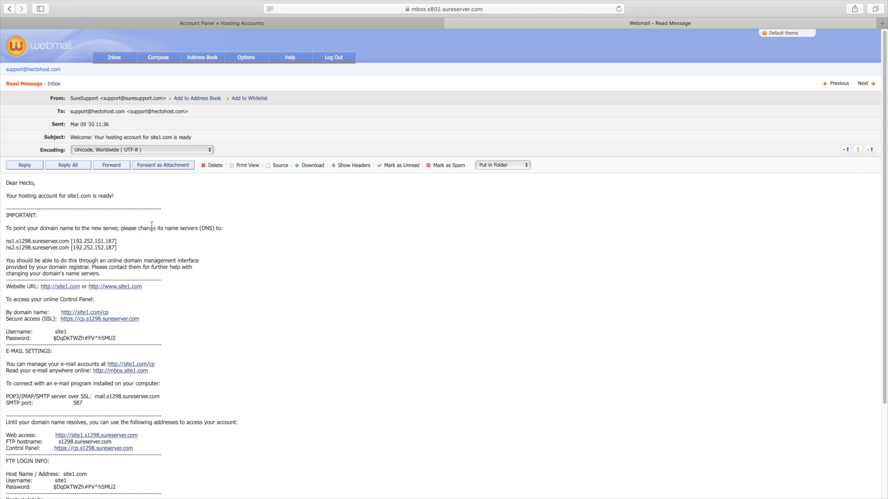
scroll(94, 137, down, 5)
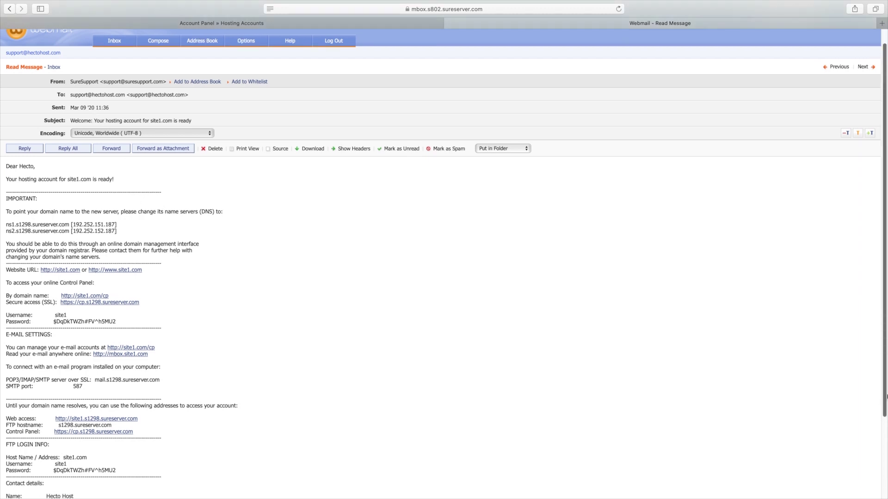
scroll(440, 262, up, 5)
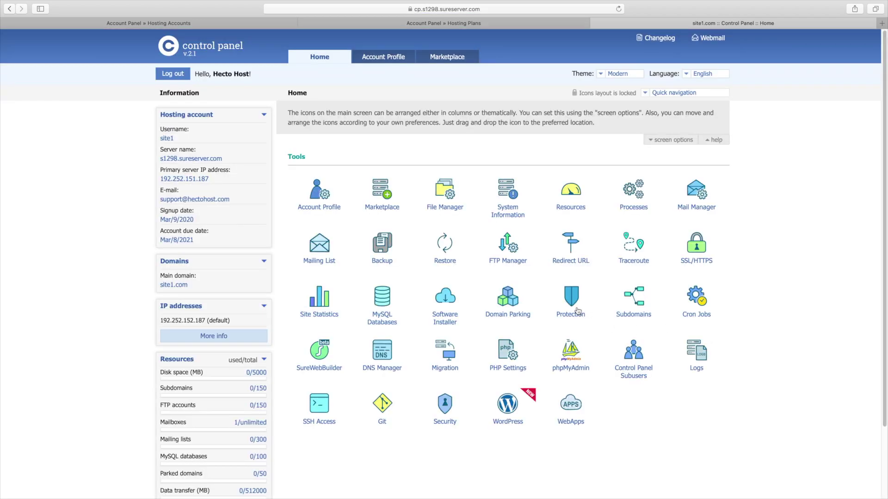
Browse site1's www folder in File Manager, then open WordPress from the Home page.
scroll(886, 264, down, 4)
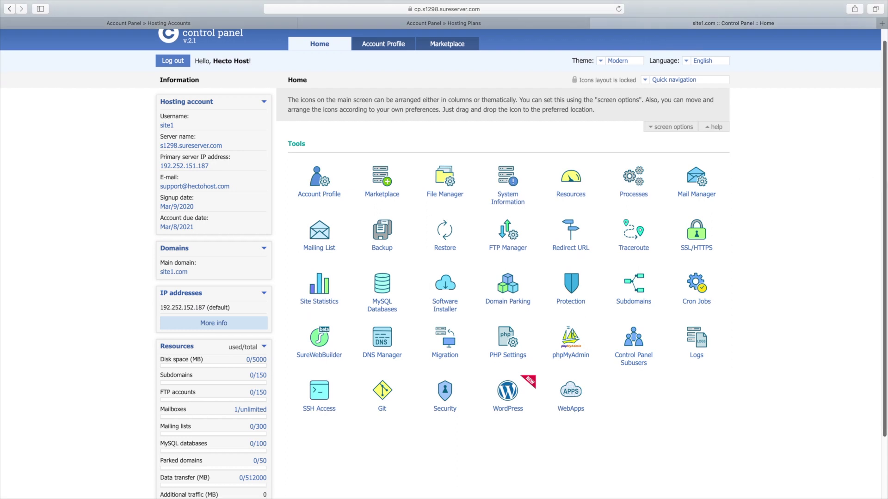
scroll(402, 181, up, 4)
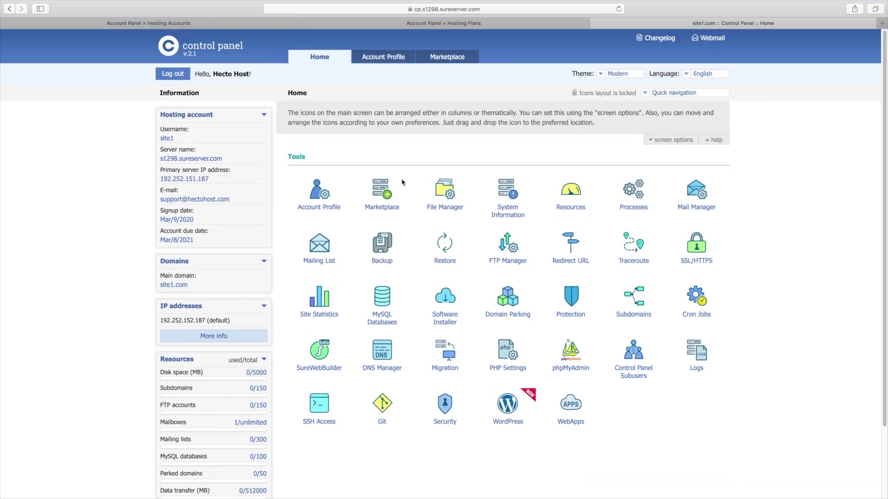
click(437, 191)
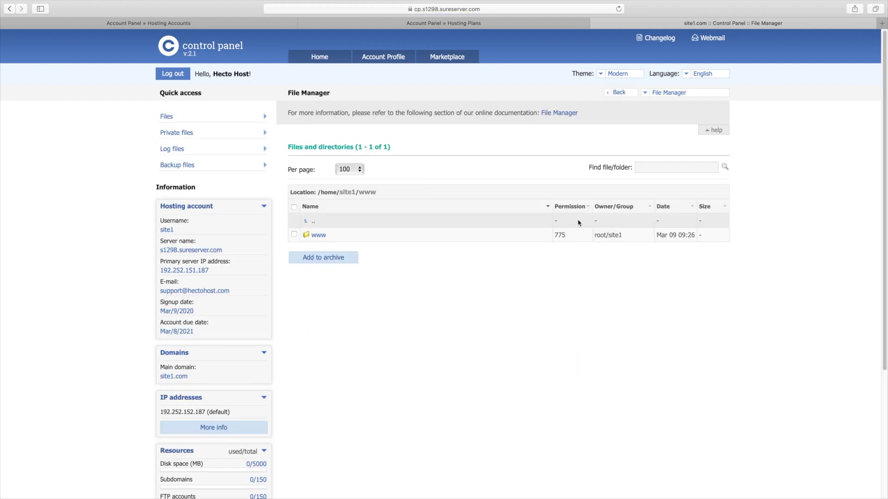
click(320, 236)
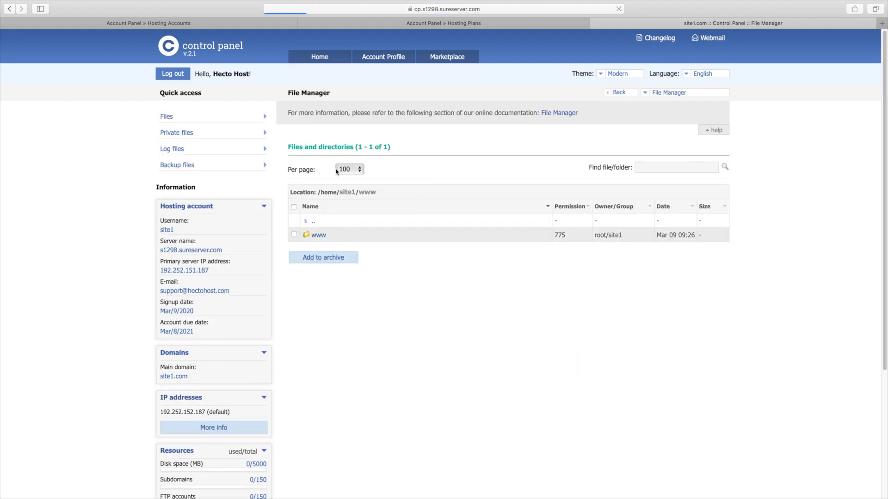
click(332, 64)
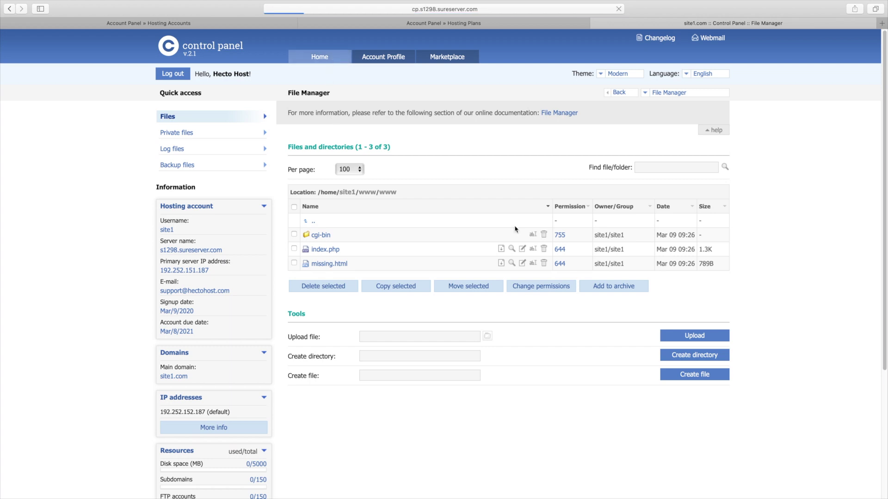
click(508, 413)
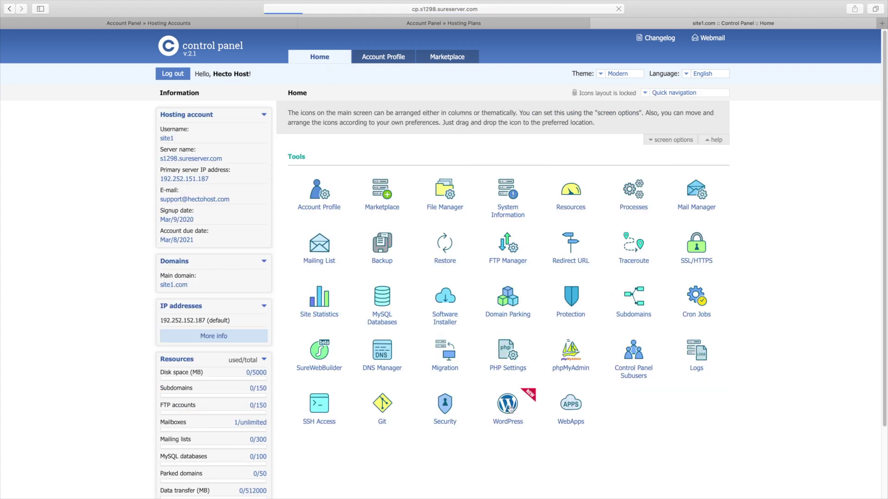